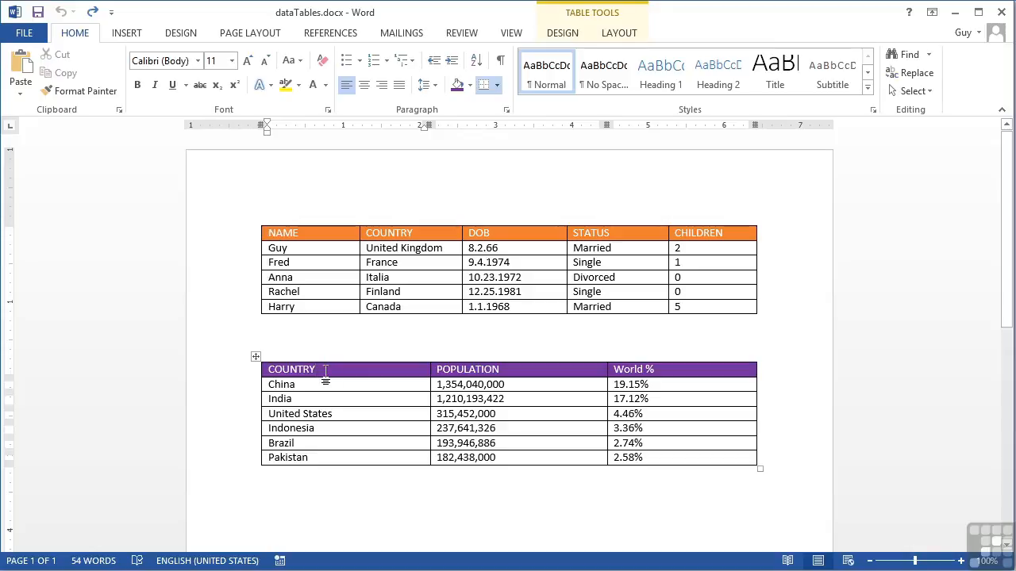
Step: Insert a row above the header of the population table and merge its three cells into one
{"action": "left_click", "coordinate": [610, 32]}
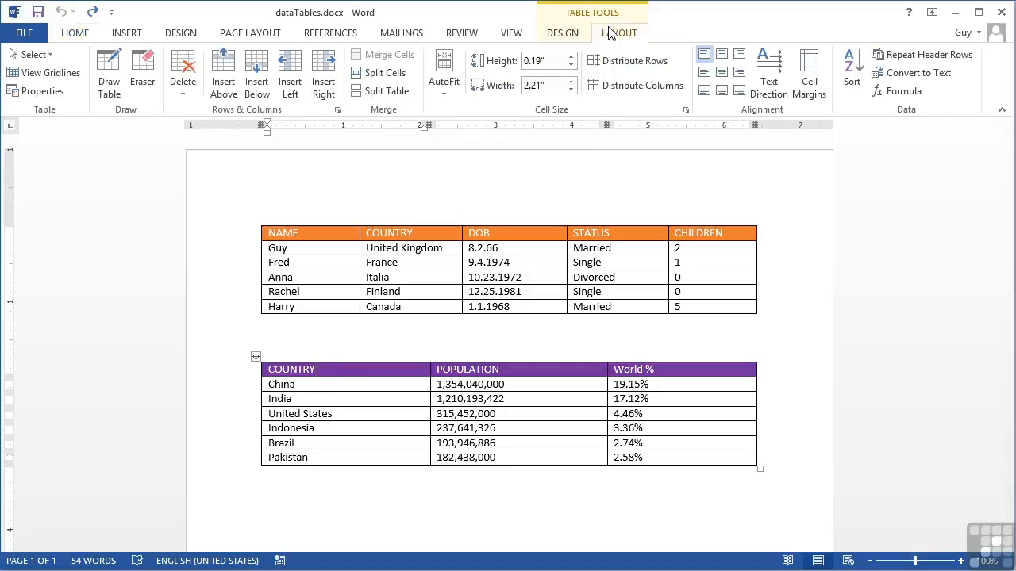
{"action": "left_click", "coordinate": [232, 72]}
{"action": "left_click", "coordinate": [324, 373]}
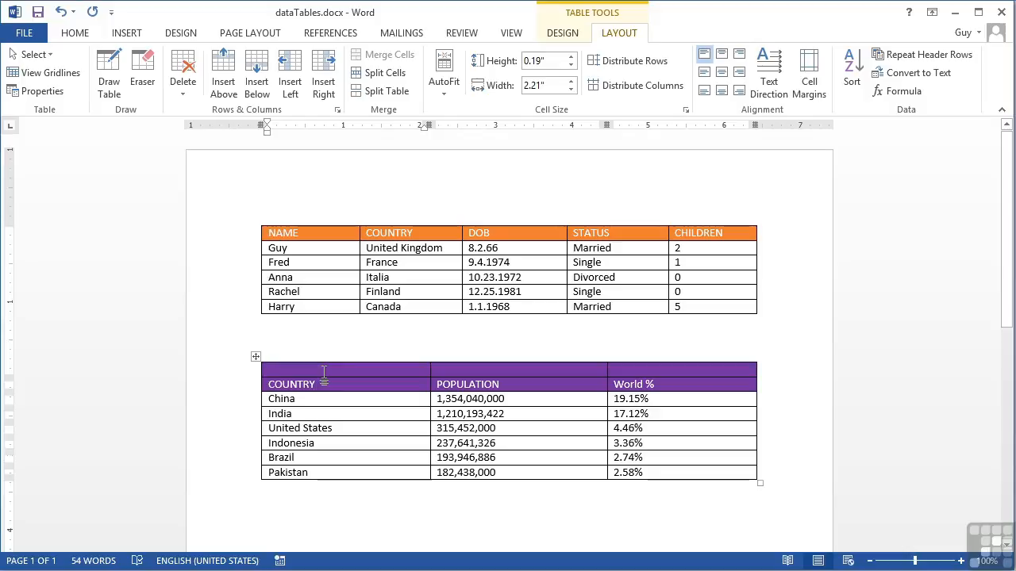
{"action": "left_click_drag", "start_coordinate": [324, 373], "coordinate": [633, 373]}
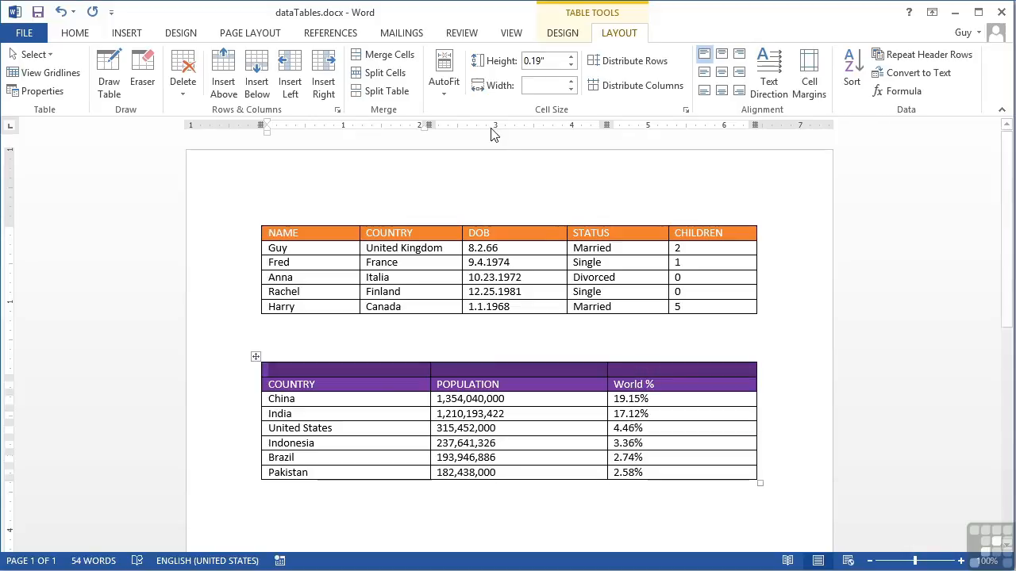
{"action": "left_click", "coordinate": [391, 57]}
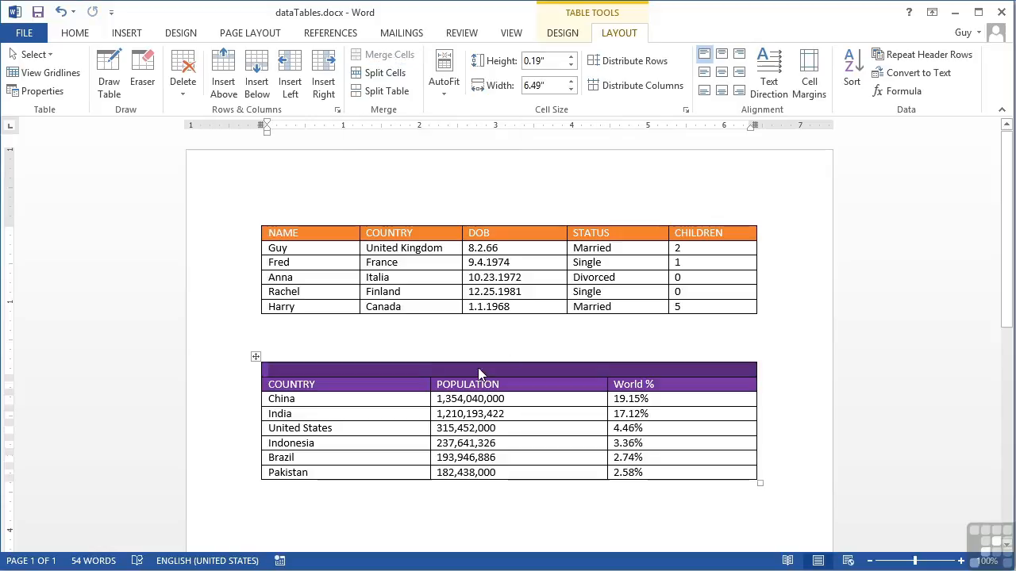
Step: Enter the title "World Population Figures 2013 – Top Six Countries." in the merged row of the population table
{"action": "left_click", "coordinate": [395, 370]}
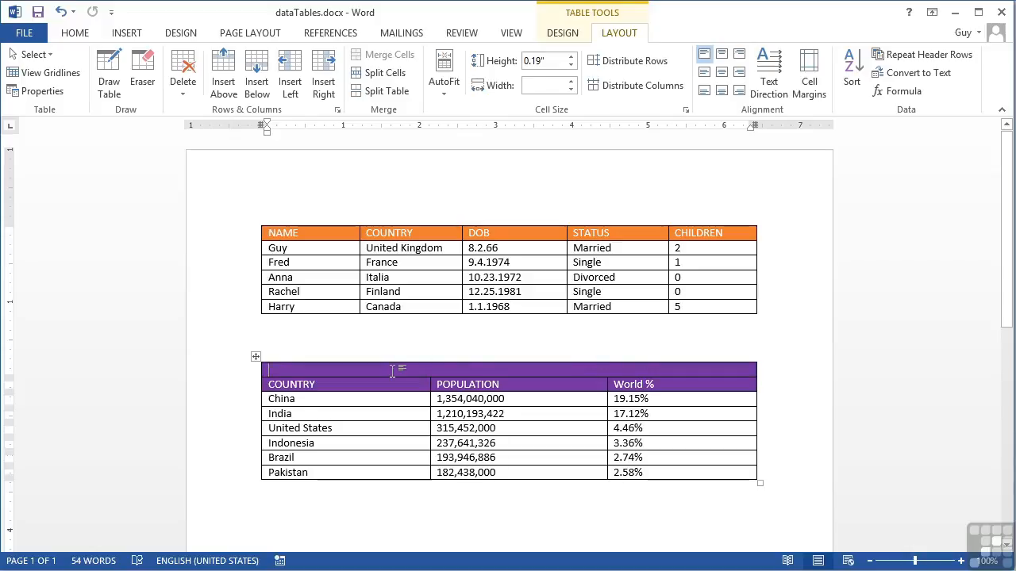
{"action": "type", "text": "World Pop"}
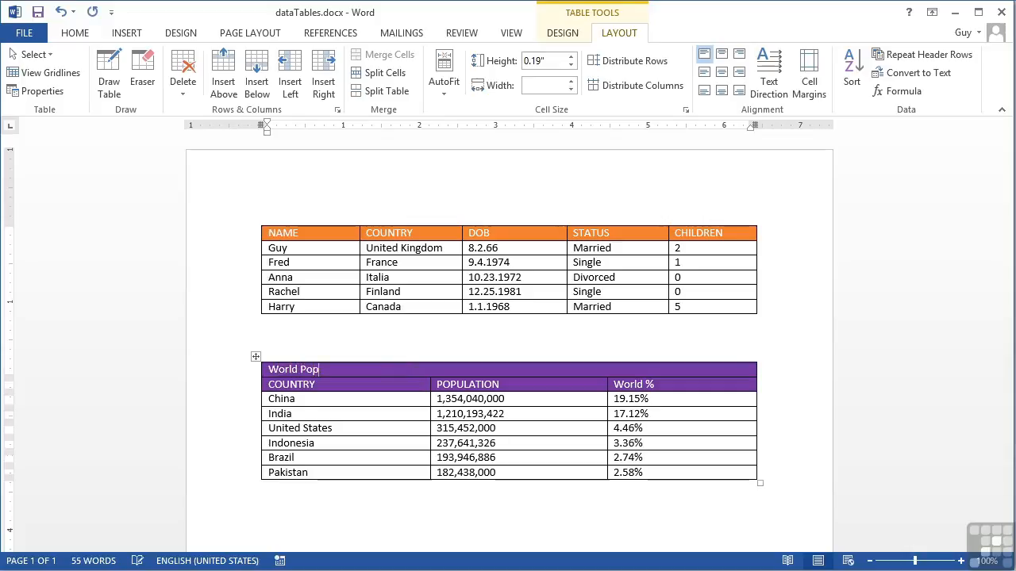
{"action": "type", "text": "ulation F"}
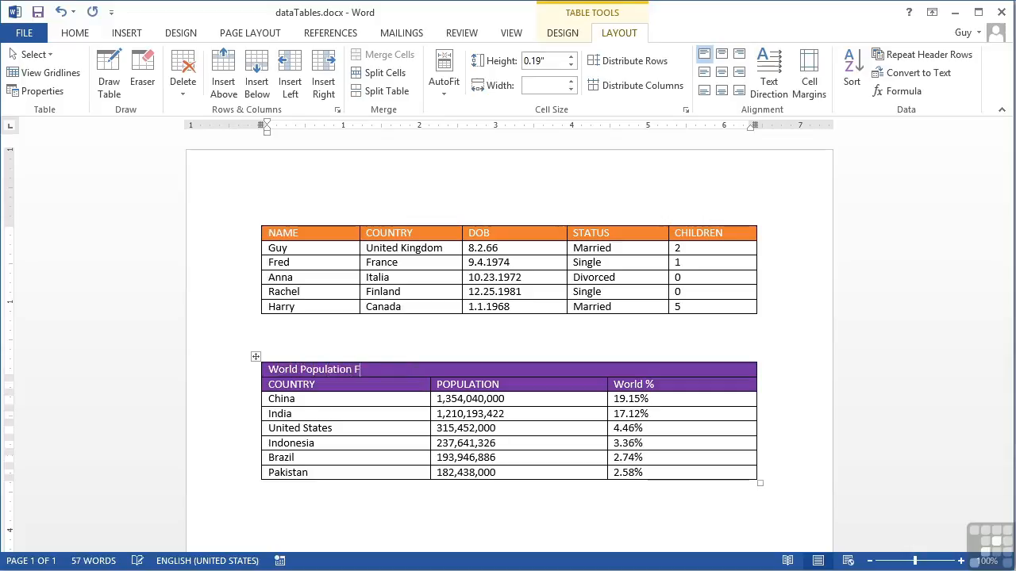
{"action": "type", "text": "igures 2013 - Top Six Countries."}
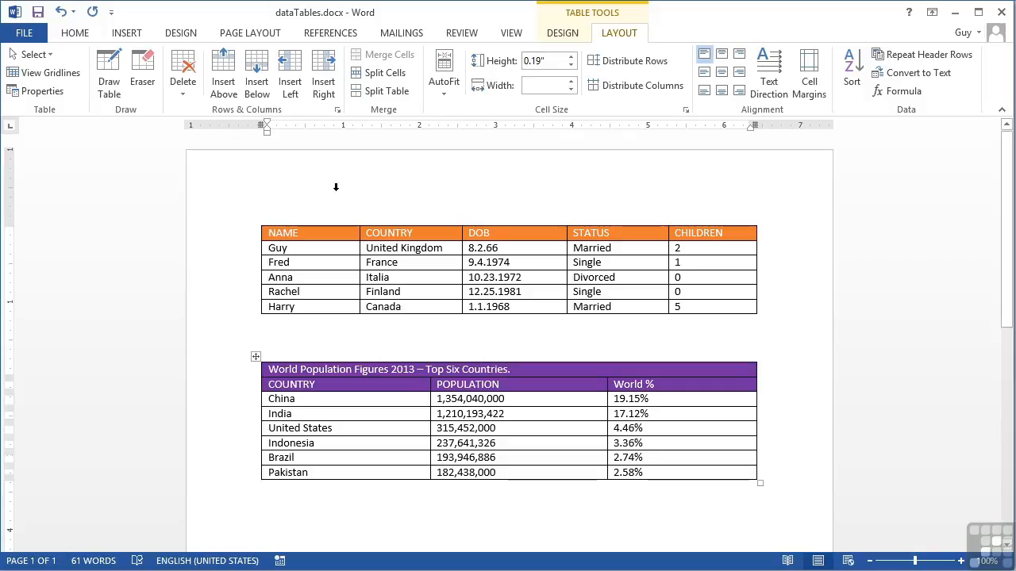
Step: Insert a row above the header of the staff table and merge its five cells into one
{"action": "left_click", "coordinate": [312, 235]}
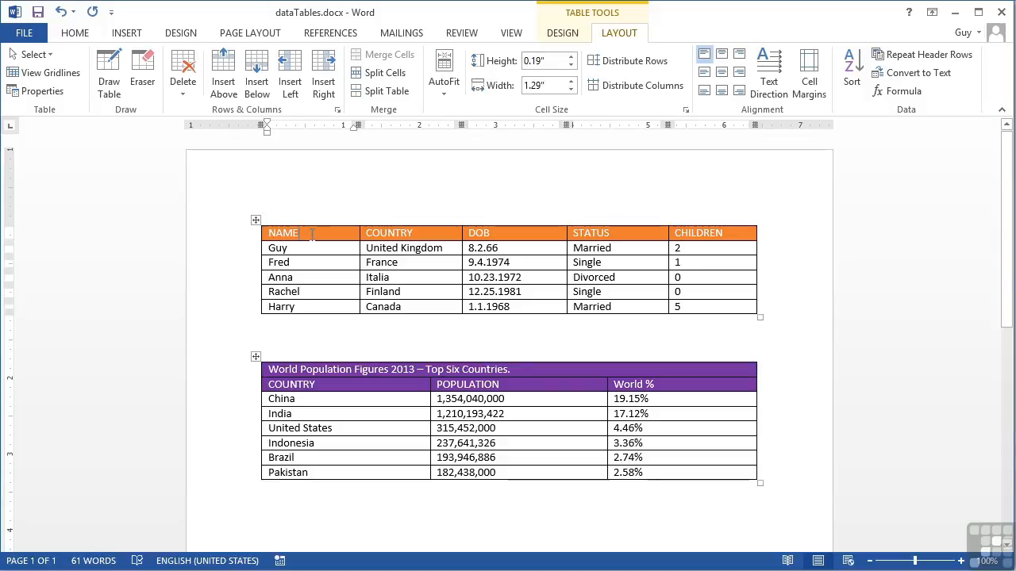
{"action": "left_click", "coordinate": [223, 79]}
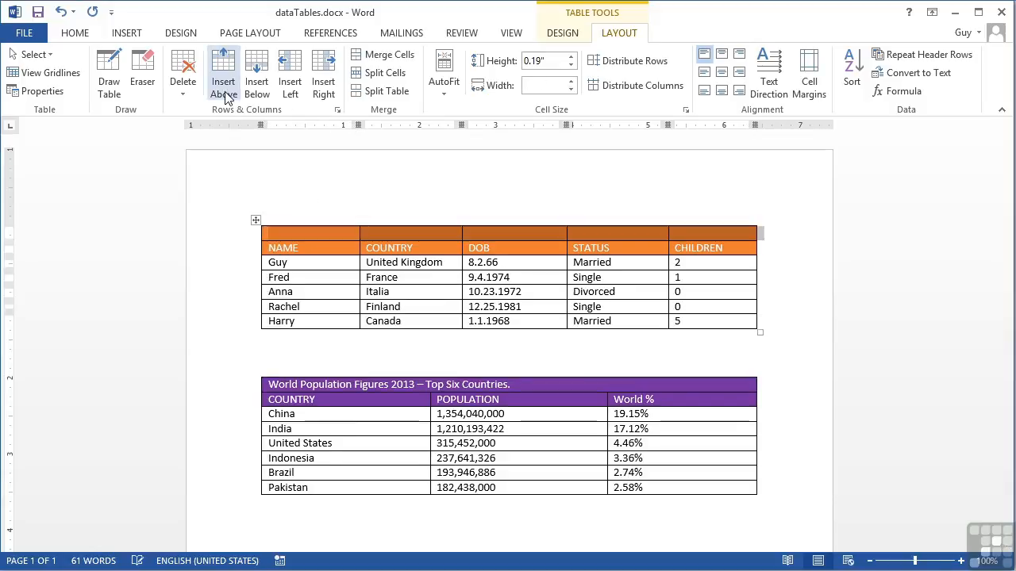
{"action": "left_click", "coordinate": [354, 237]}
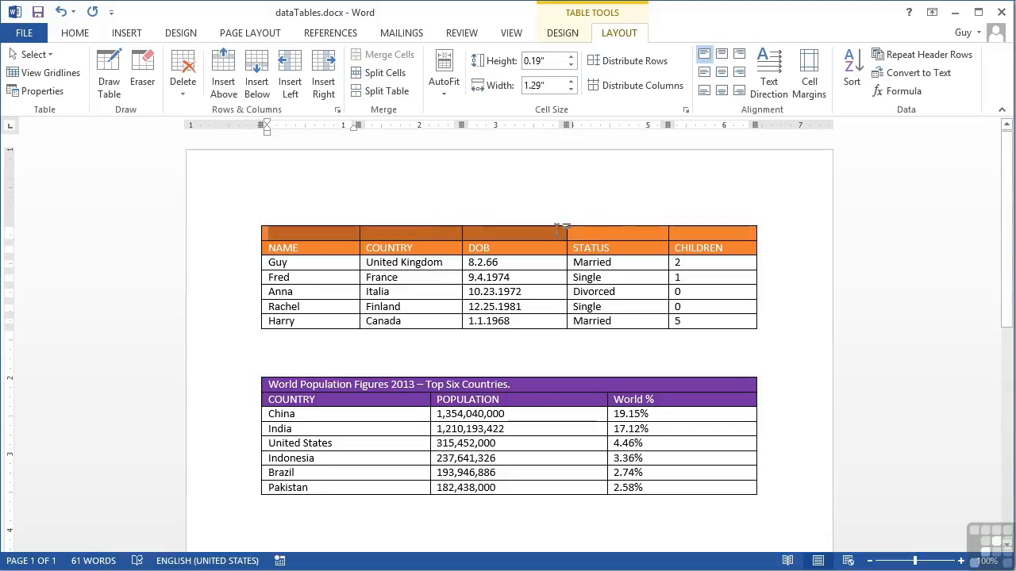
{"action": "left_click", "coordinate": [684, 238], "text": "shift"}
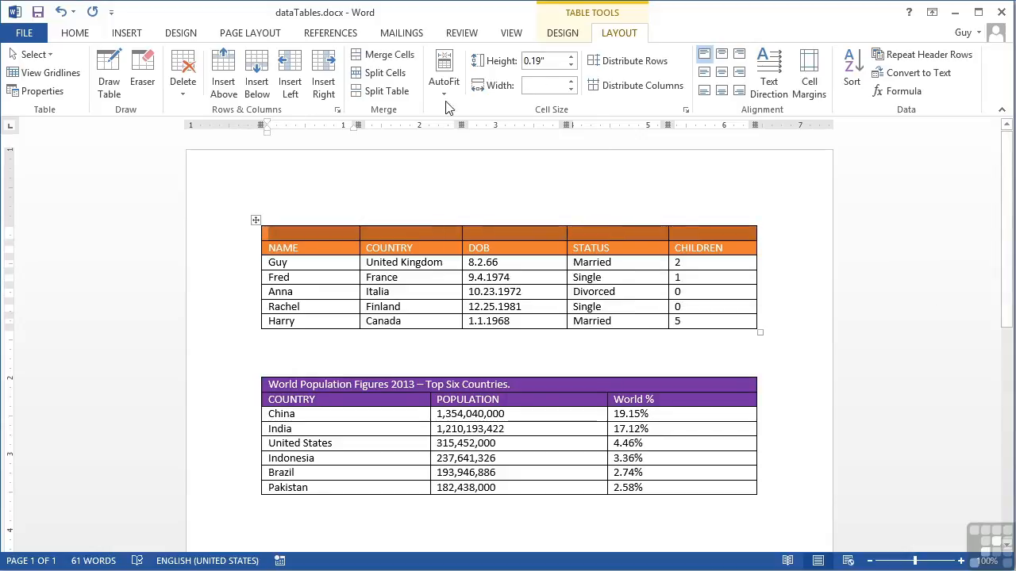
{"action": "left_click", "coordinate": [388, 54]}
Step: Enter the title "STAFF LIST AS PREPARED BY THE PERSONNEL DEPARTMENT" in the merged row of the staff table
{"action": "left_click", "coordinate": [309, 235]}
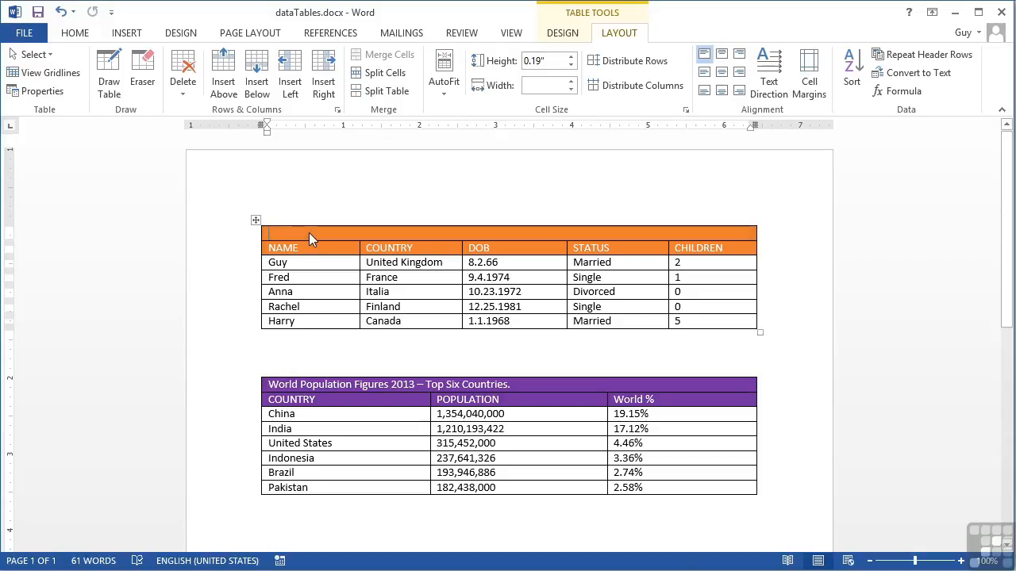
{"action": "type", "text": "STAFF L"}
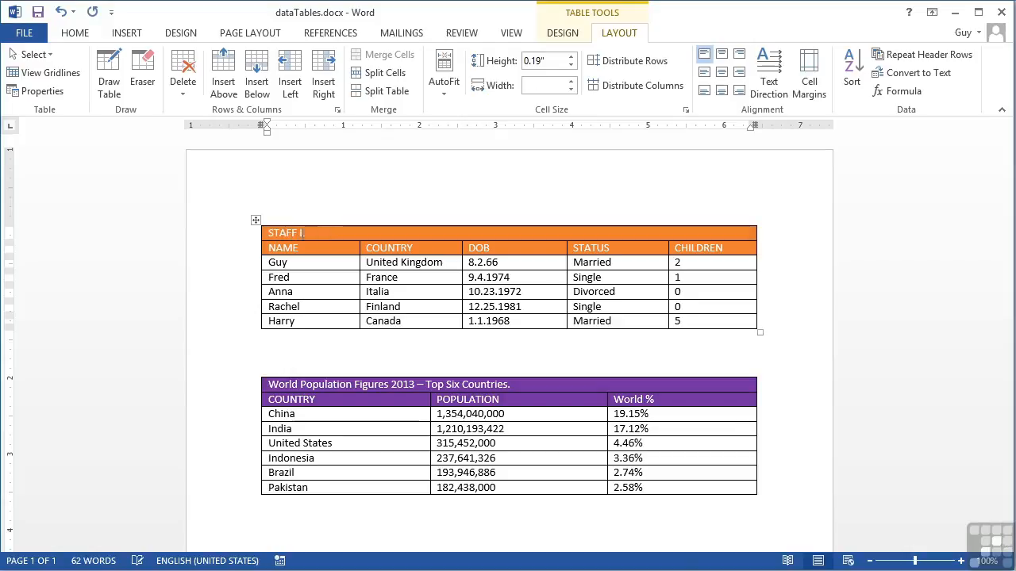
{"action": "type", "text": "IST AS PREPARED"}
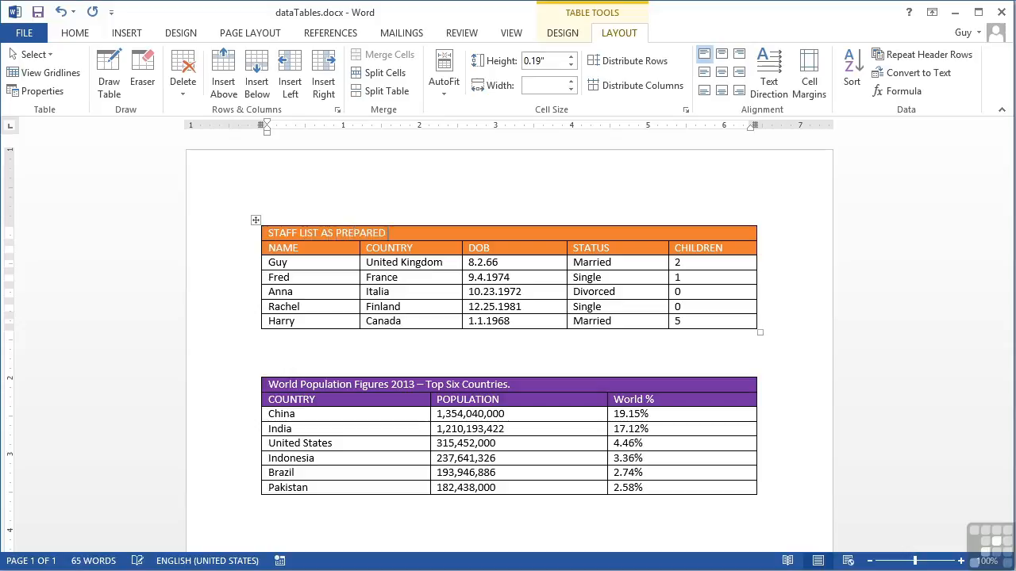
{"action": "type", "text": " BY THE PERSONNEL D"}
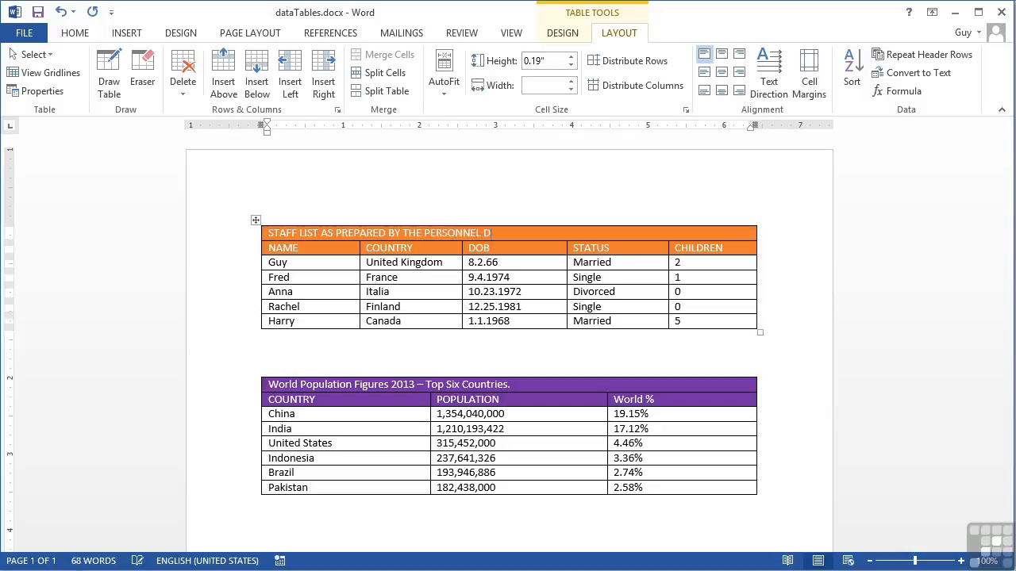
{"action": "type", "text": "EPARTMENT"}
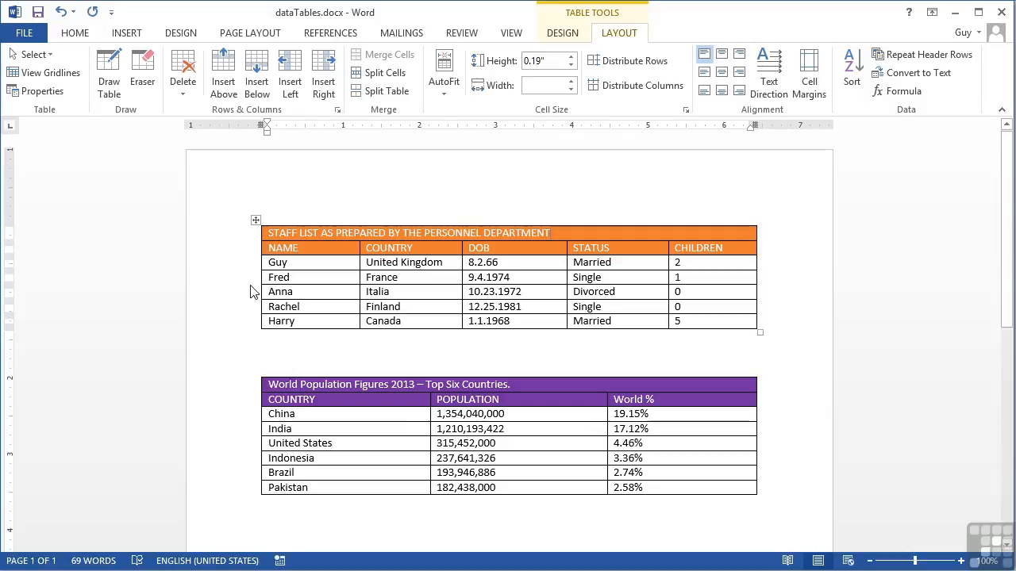
Step: Add a column before the NAME column of the staff table as one merged vertical cell, narrowed to about 0.43"
{"action": "left_click", "coordinate": [308, 249]}
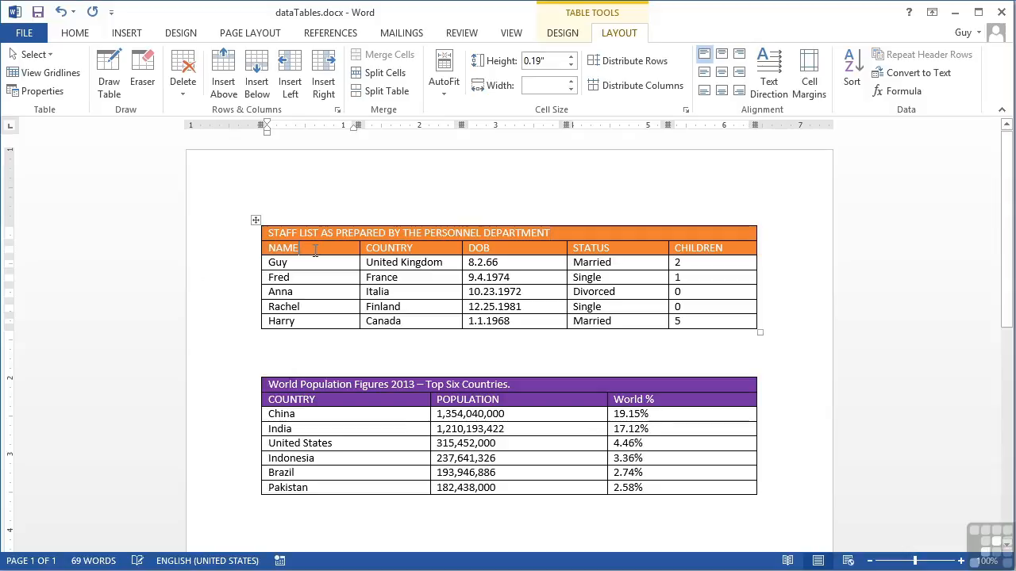
{"action": "left_click", "coordinate": [290, 75]}
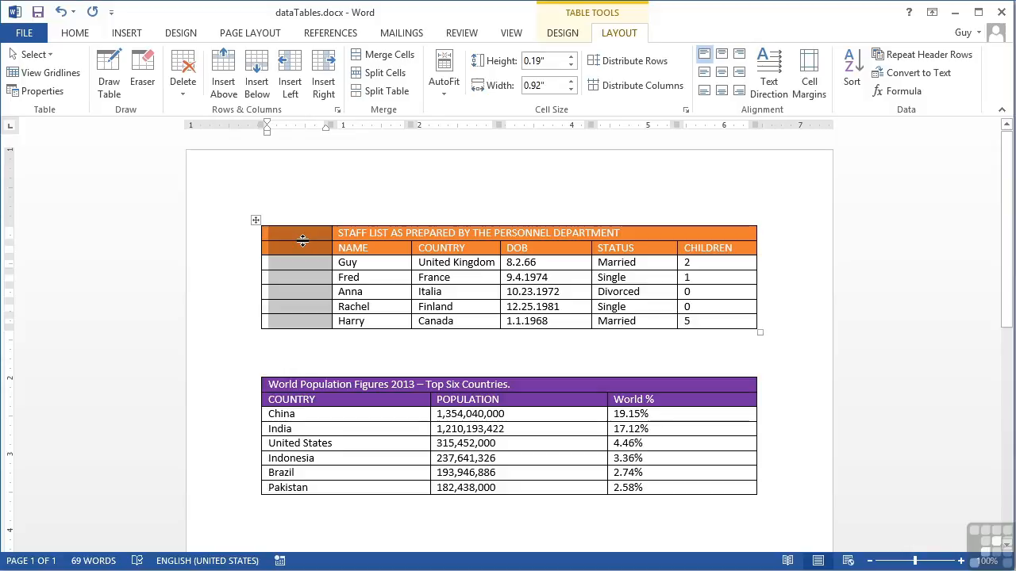
{"action": "left_click", "coordinate": [378, 56]}
{"action": "left_click", "coordinate": [291, 252]}
{"action": "left_click", "coordinate": [290, 236]}
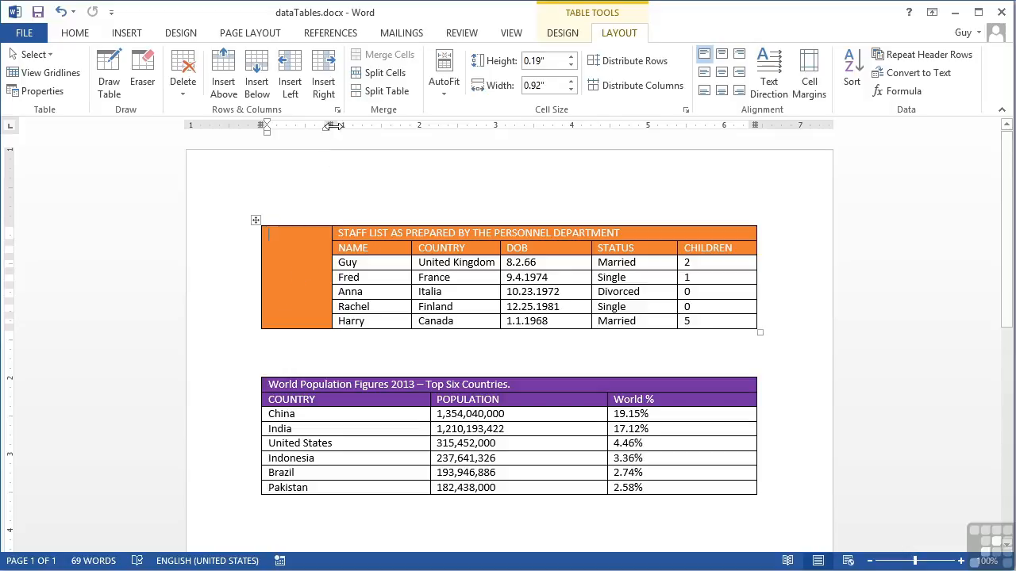
{"action": "left_click_drag", "start_coordinate": [326, 125], "coordinate": [293, 125]}
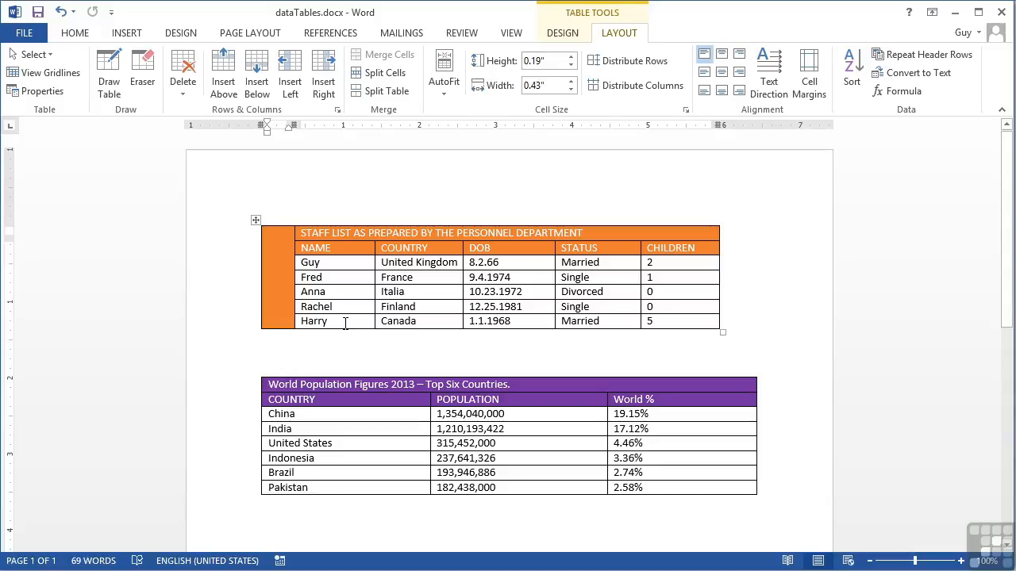
Step: Merge the DOB, STATUS and CHILDREN cells in the last staff row and join their contents on one line
{"action": "left_click_drag", "start_coordinate": [553, 323], "coordinate": [663, 326]}
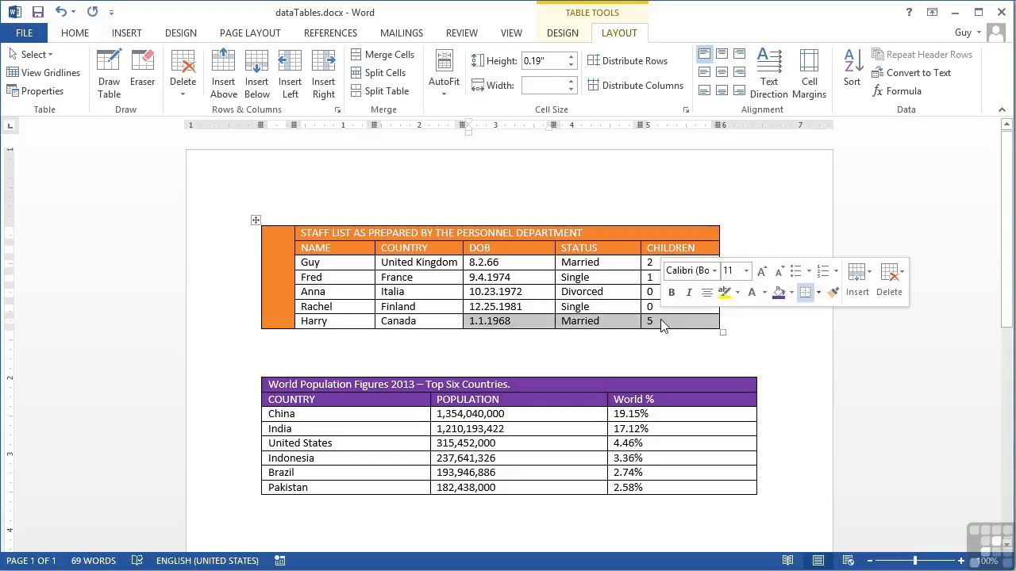
{"action": "left_click", "coordinate": [388, 57]}
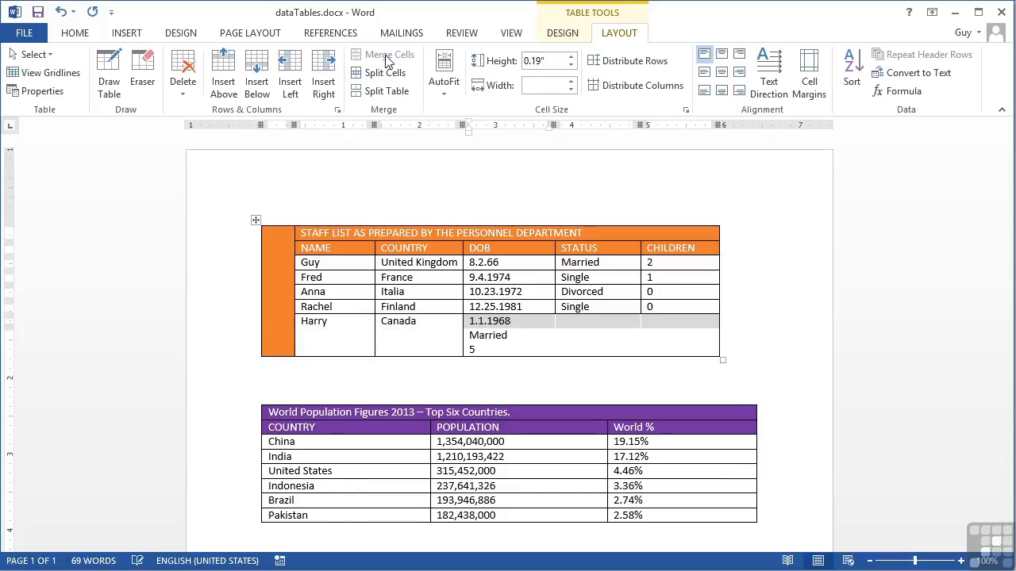
{"action": "left_click", "coordinate": [518, 325]}
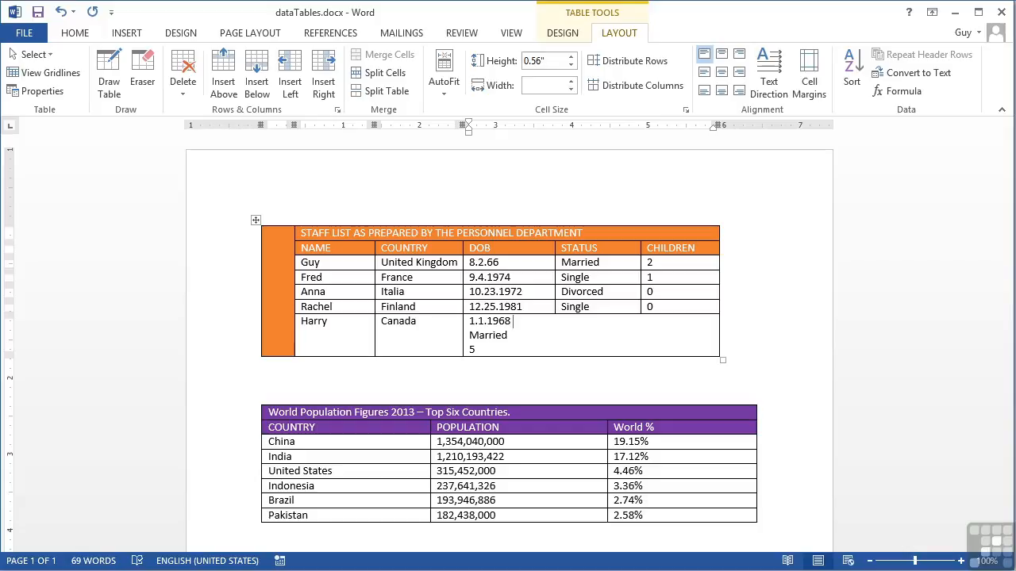
{"action": "key", "text": "Delete"}
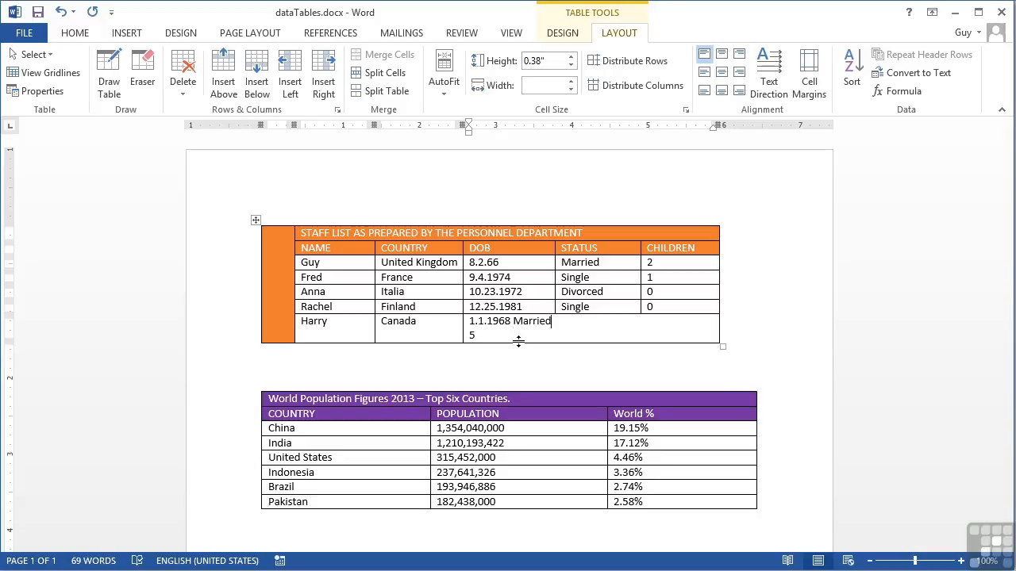
{"action": "key", "text": "Delete"}
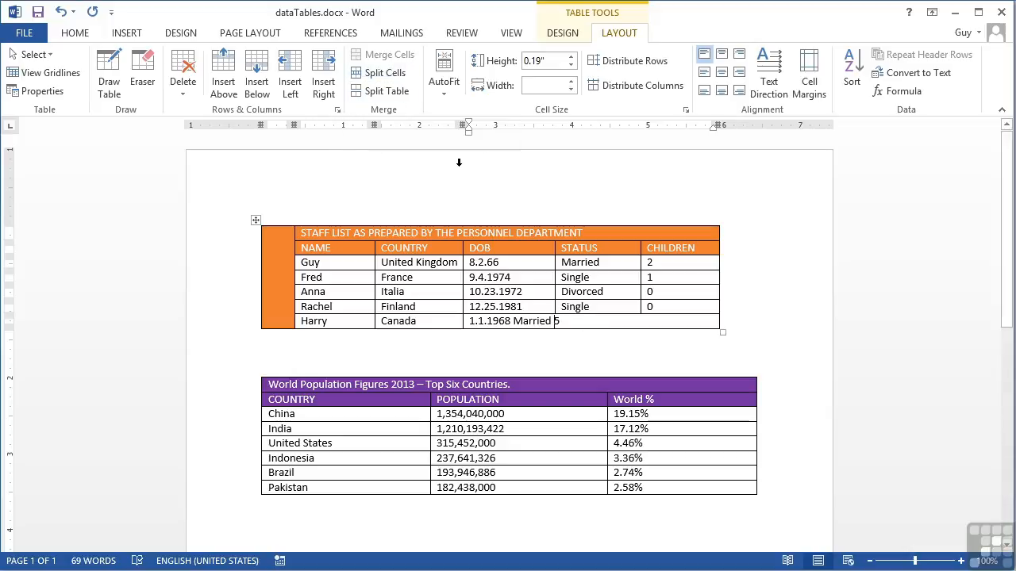
Step: Split the merged cell in the last staff row into 3 columns and 1 row
{"action": "left_click", "coordinate": [387, 74]}
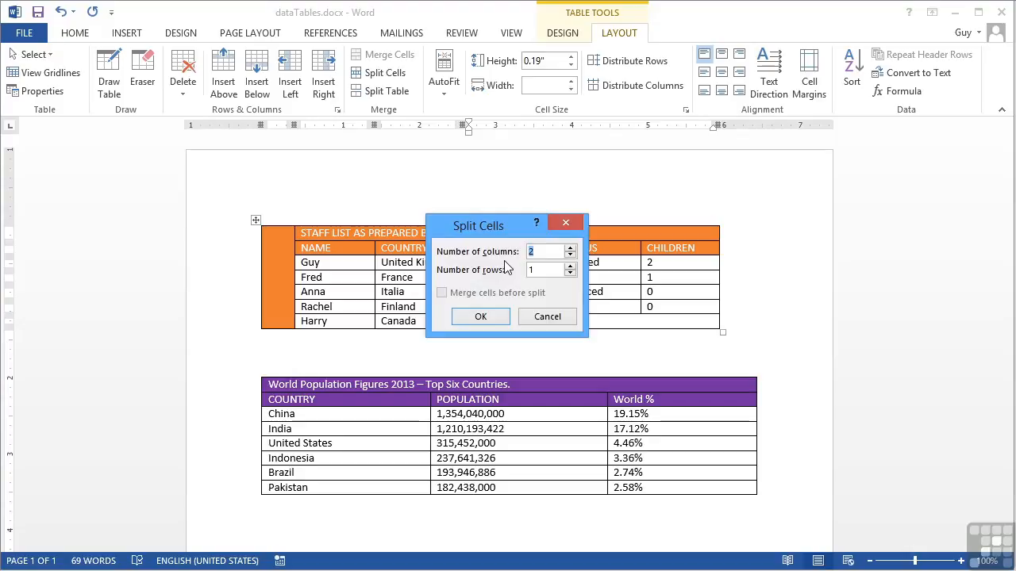
{"action": "left_click_drag", "start_coordinate": [521, 230], "coordinate": [405, 223]}
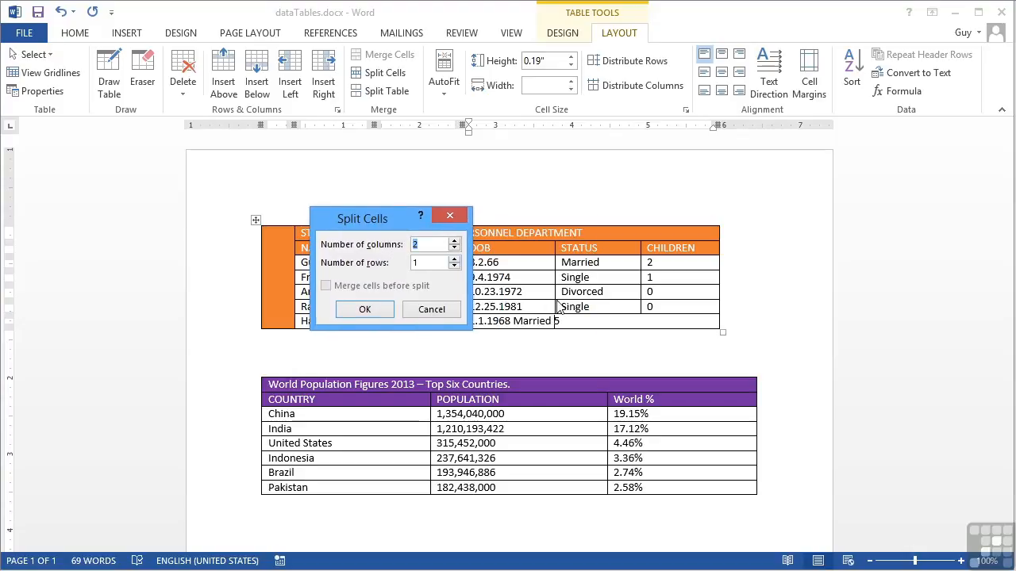
{"action": "left_click", "coordinate": [454, 241]}
{"action": "left_click", "coordinate": [365, 309]}
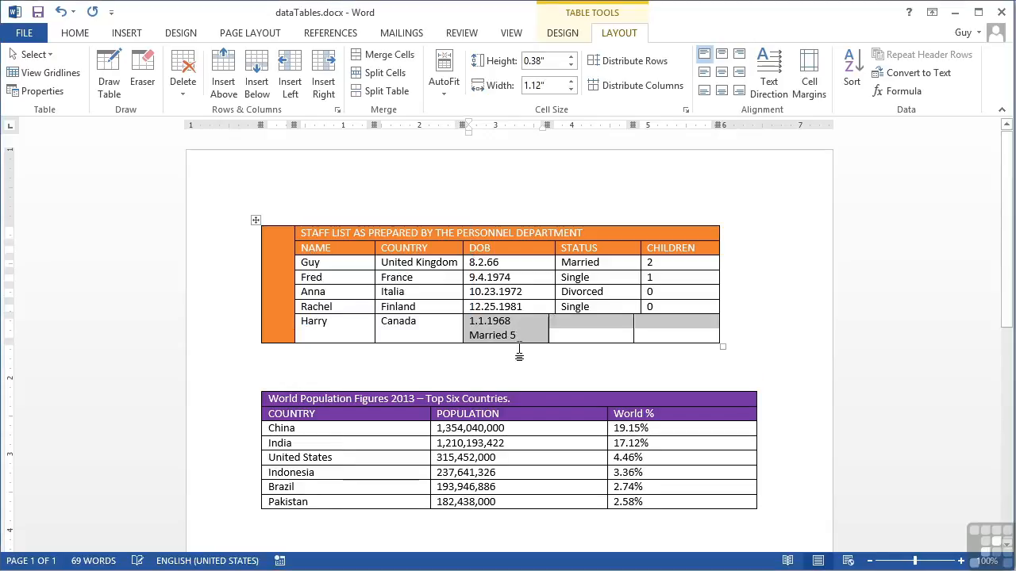
Step: Align the borders of the split cells in the last staff row with the STATUS and CHILDREN columns above
{"action": "left_click", "coordinate": [649, 323]}
{"action": "left_click", "coordinate": [563, 322]}
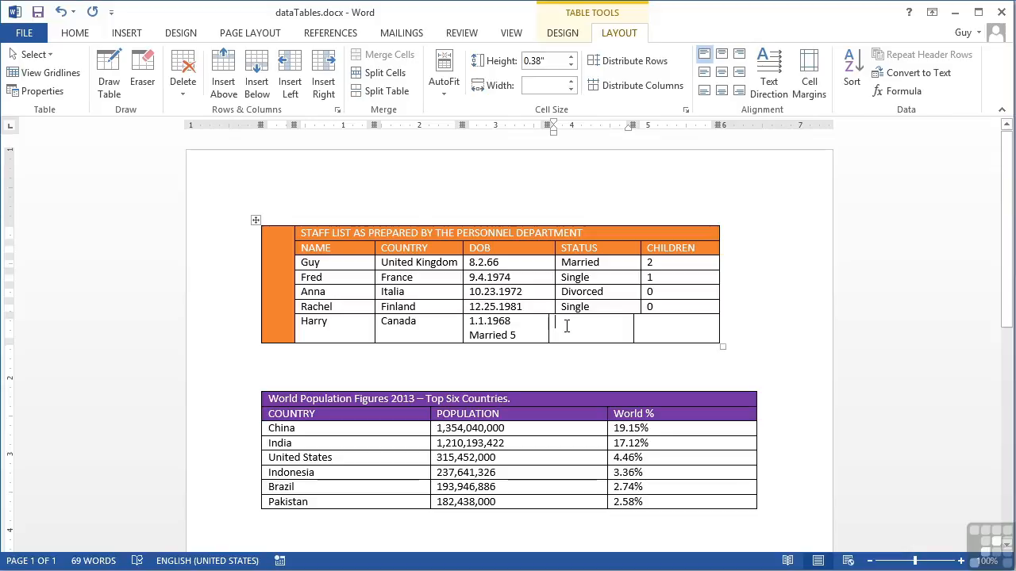
{"action": "left_click_drag", "start_coordinate": [549, 324], "coordinate": [552, 324]}
{"action": "left_click_drag", "start_coordinate": [633, 326], "coordinate": [640, 324]}
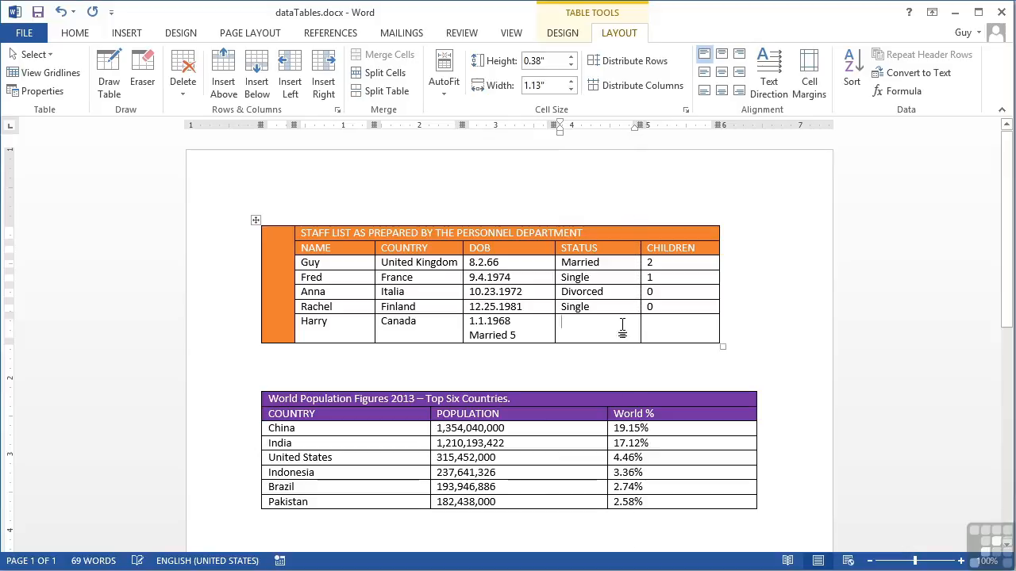
Step: Move "5" into the CHILDREN cell and "Married" into the STATUS cell of the last staff row
{"action": "double_click", "coordinate": [513, 337]}
{"action": "left_click_drag", "start_coordinate": [514, 339], "coordinate": [647, 326]}
{"action": "double_click", "coordinate": [502, 335]}
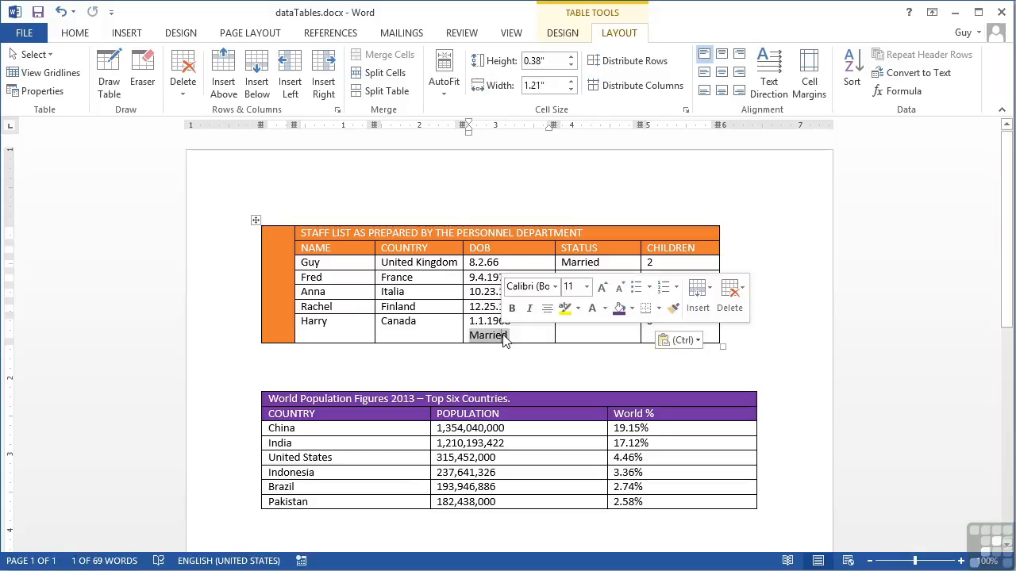
{"action": "left_click_drag", "start_coordinate": [503, 337], "coordinate": [570, 326]}
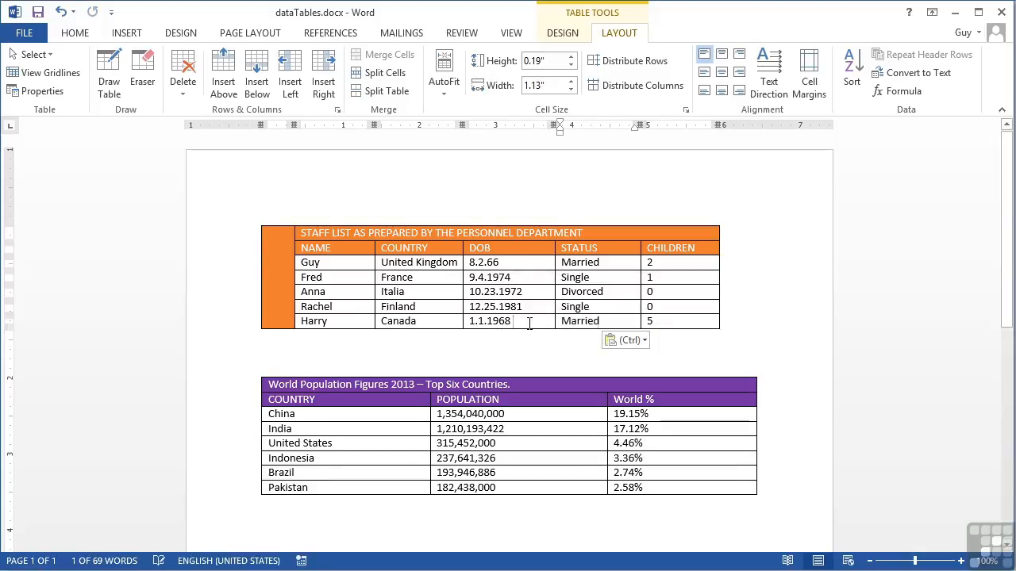
{"action": "left_click", "coordinate": [530, 323]}
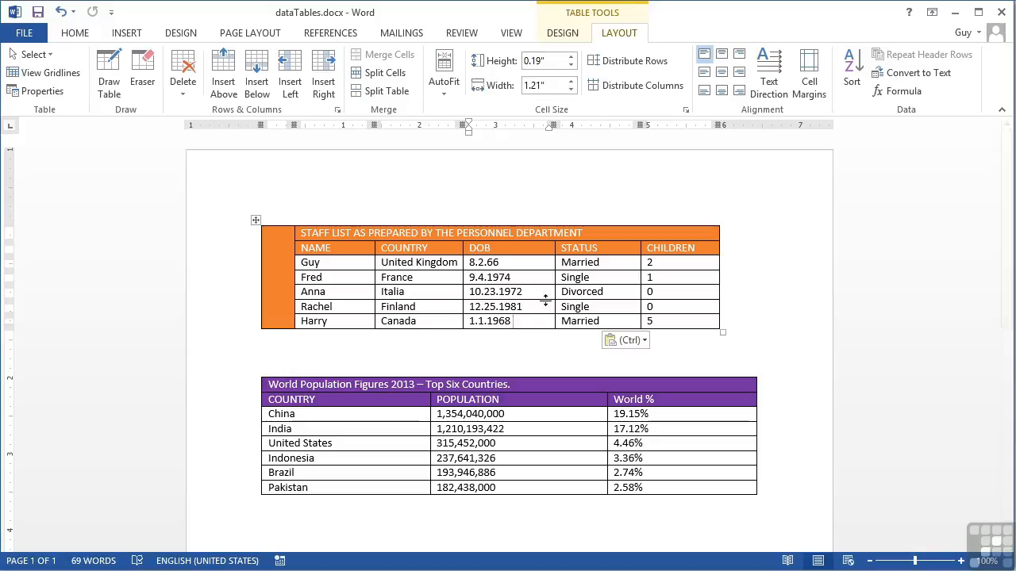
Step: Insert a blank column between the COUNTRY and DOB columns of the staff table
{"action": "left_click", "coordinate": [587, 233]}
{"action": "left_click", "coordinate": [284, 246]}
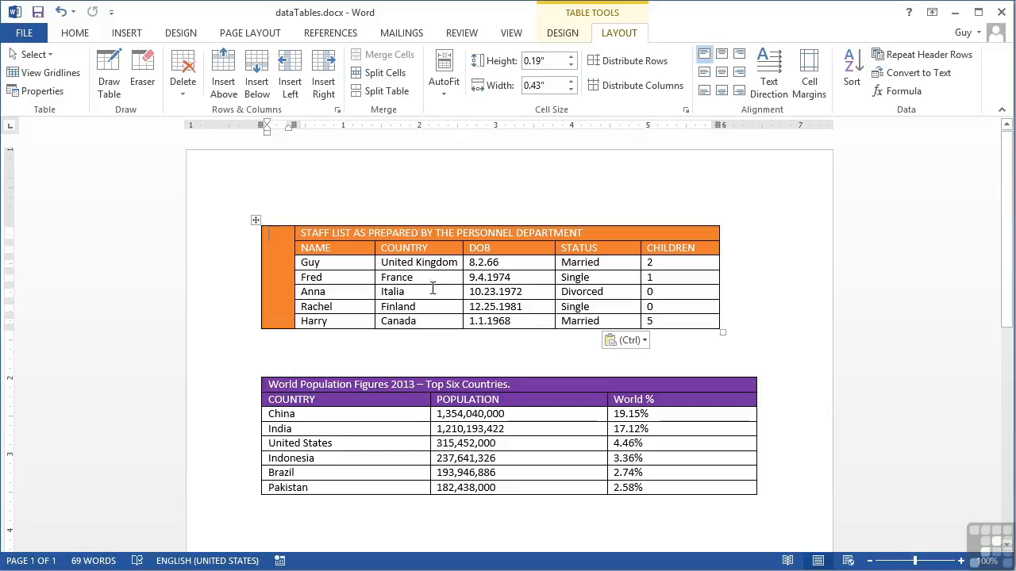
{"action": "left_click", "coordinate": [500, 252]}
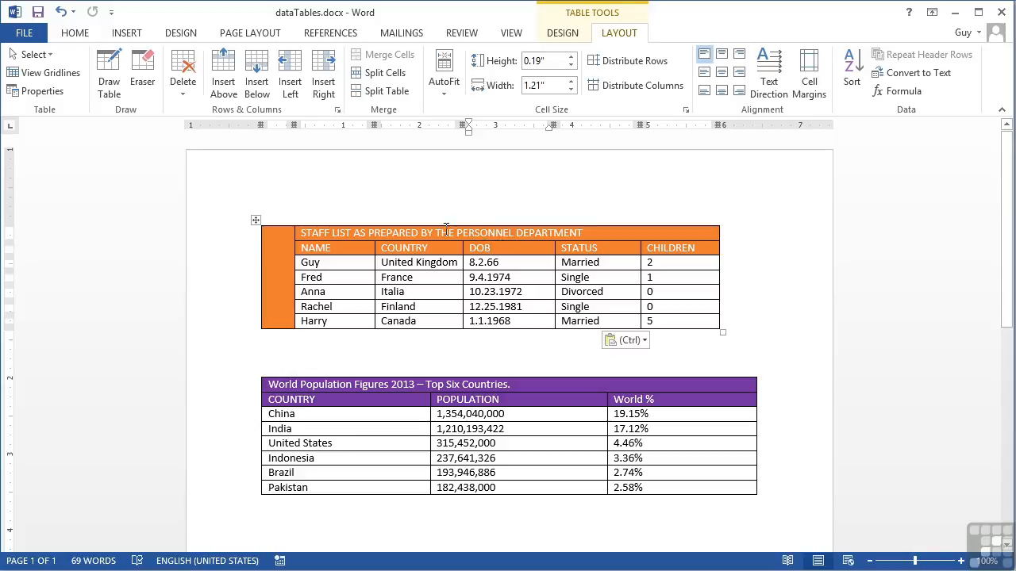
{"action": "left_click", "coordinate": [290, 78]}
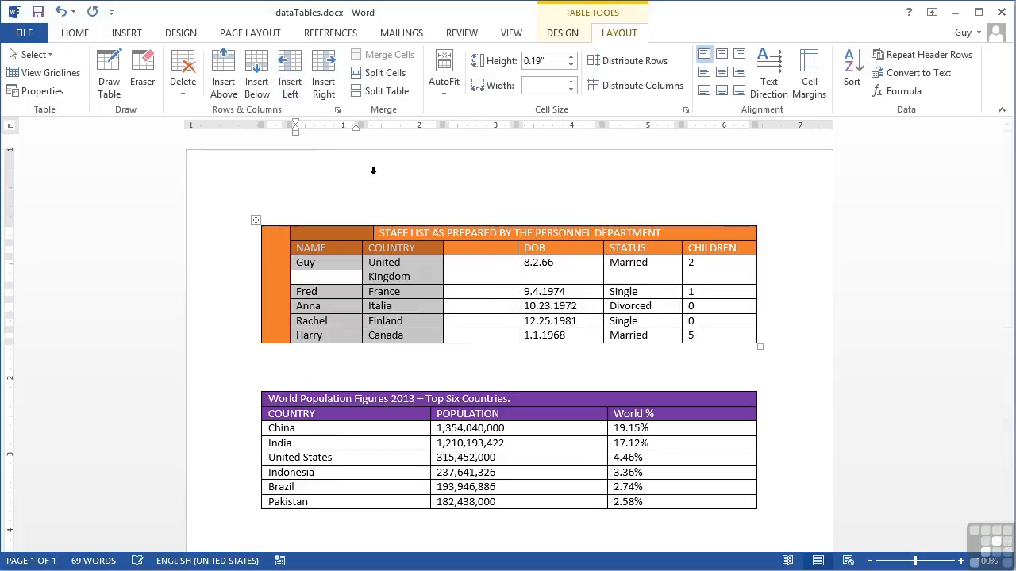
Step: Merge the blank cell in the staff table's title row with the adjacent title cell to form one full-width heading
{"action": "left_click", "coordinate": [481, 253]}
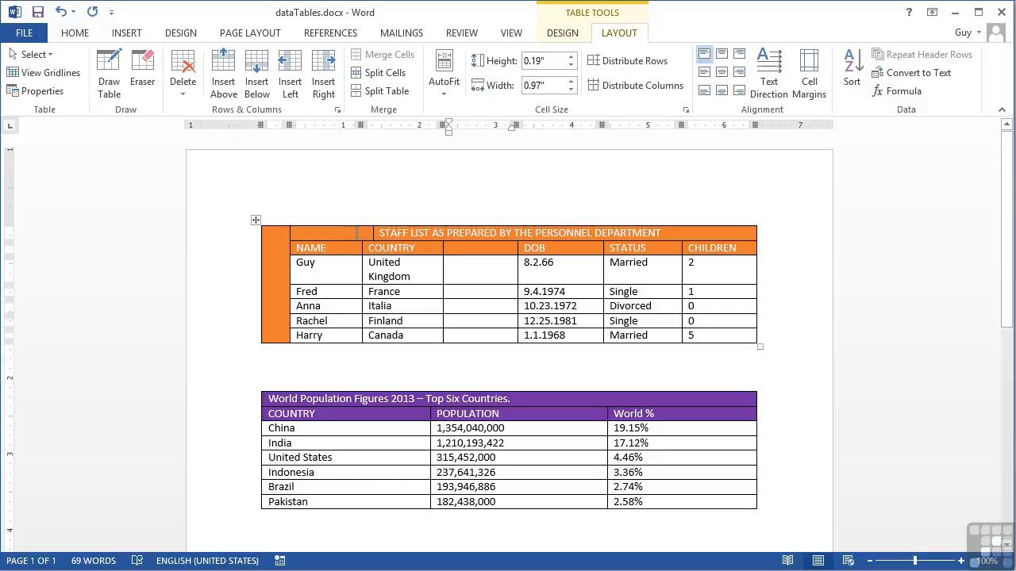
{"action": "left_click_drag", "start_coordinate": [356, 232], "coordinate": [385, 234]}
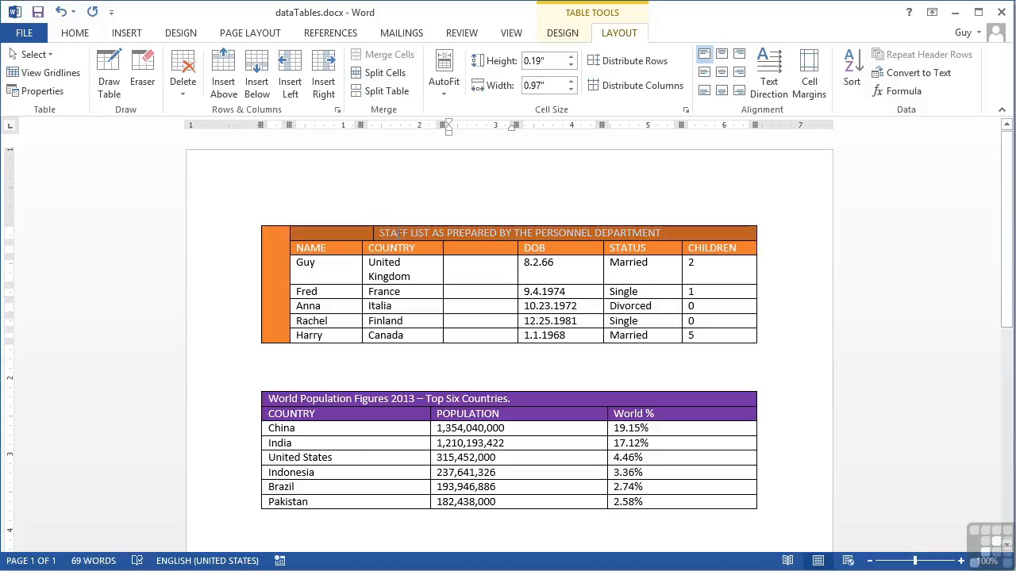
{"action": "left_click", "coordinate": [380, 54]}
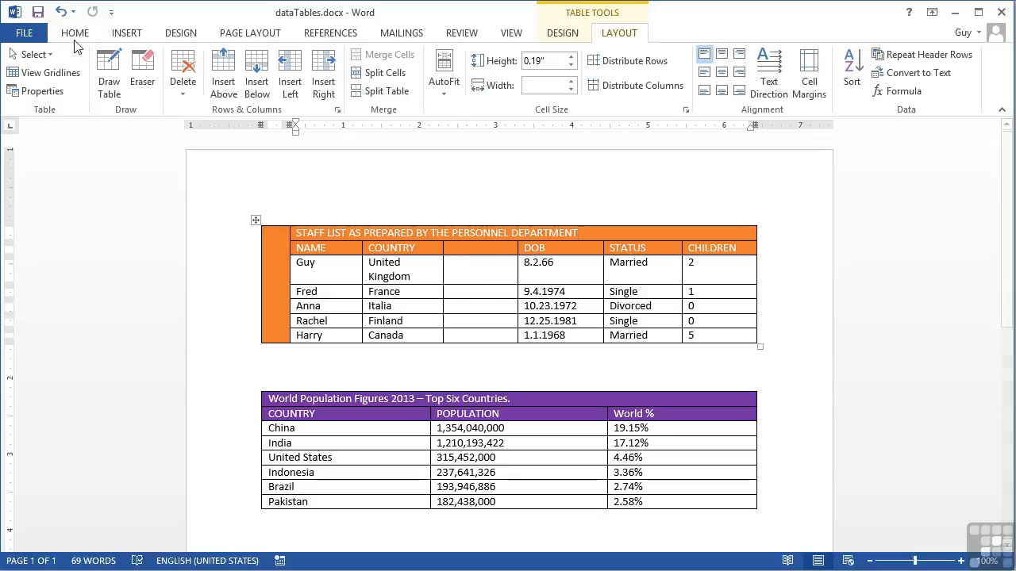
Step: Undo the title row merge and the insertion of the blank column in the staff table
{"action": "left_click", "coordinate": [61, 13]}
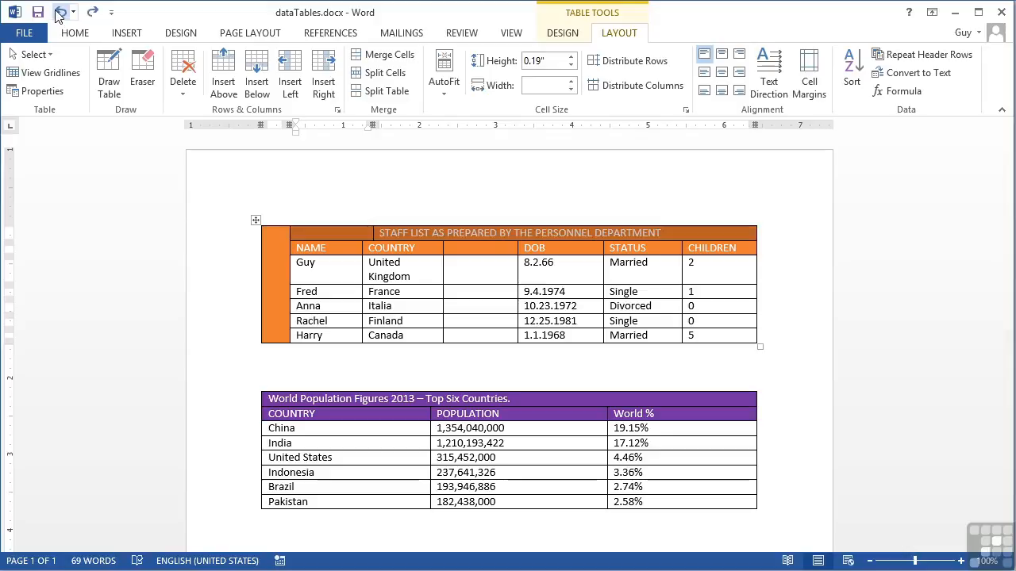
{"action": "left_click", "coordinate": [60, 12]}
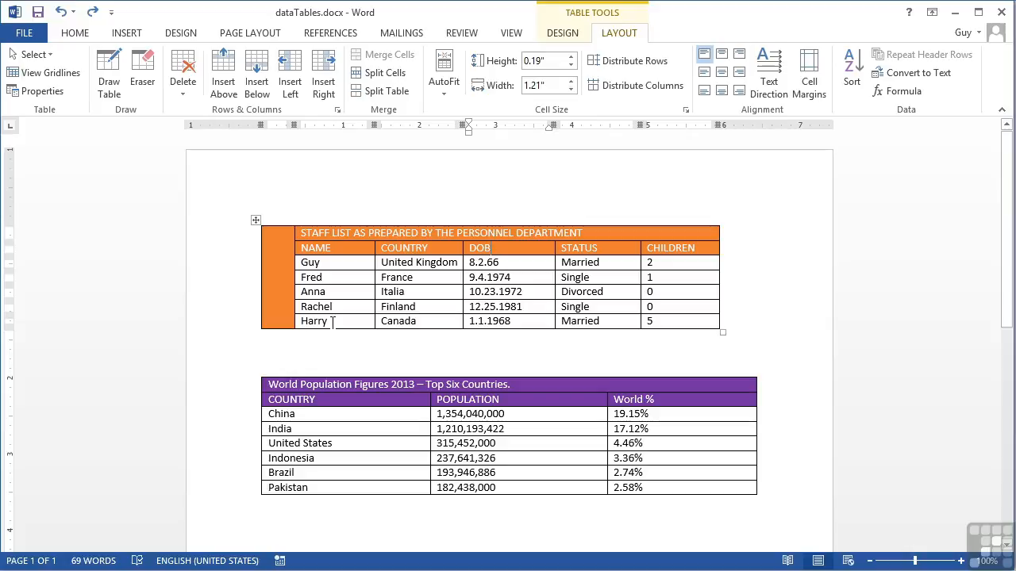
Step: Open the Split Cells settings for the NAME cell in the last staff row
{"action": "left_click_drag", "start_coordinate": [338, 320], "coordinate": [656, 322]}
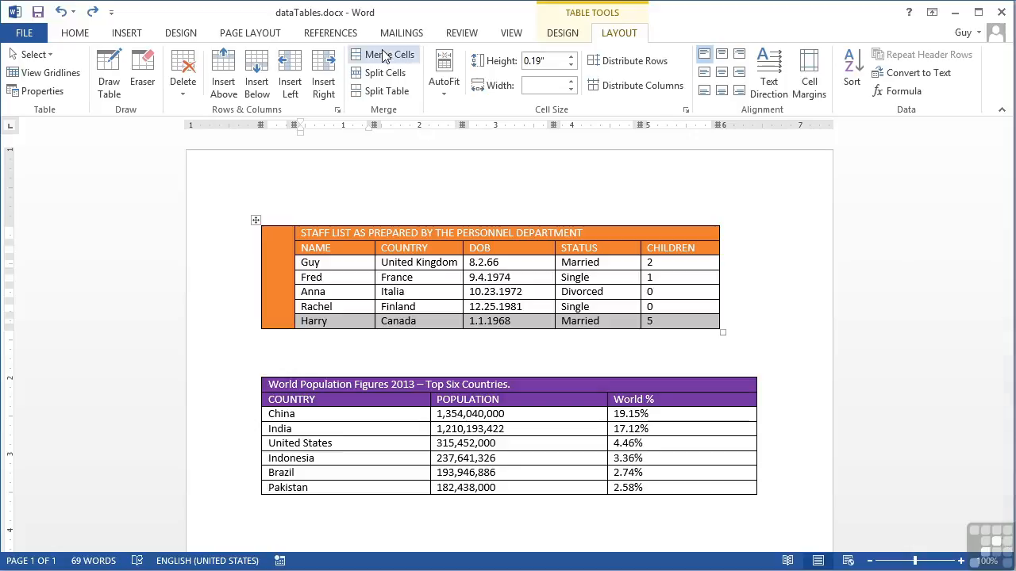
{"action": "left_click", "coordinate": [364, 333]}
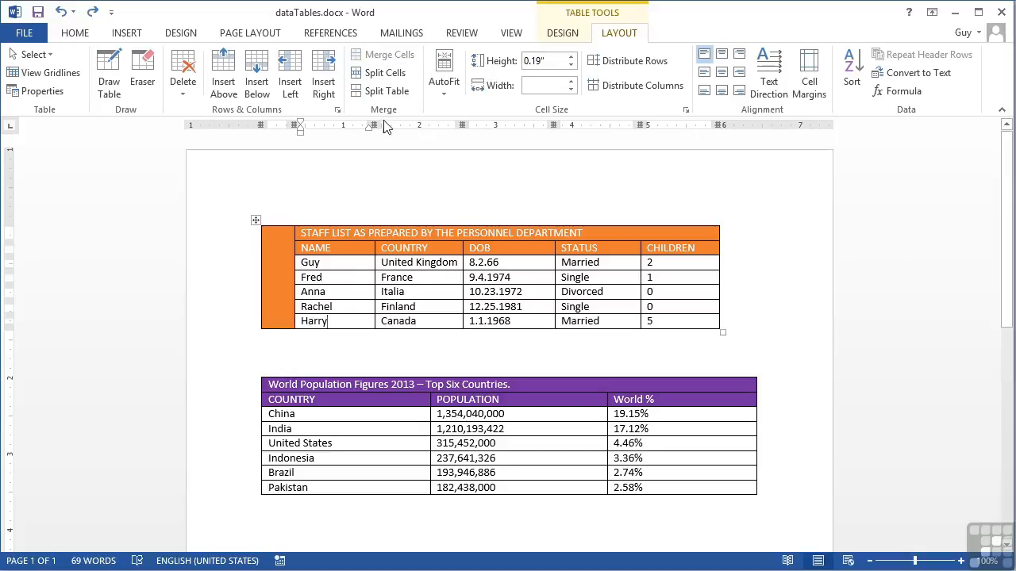
{"action": "left_click", "coordinate": [387, 73]}
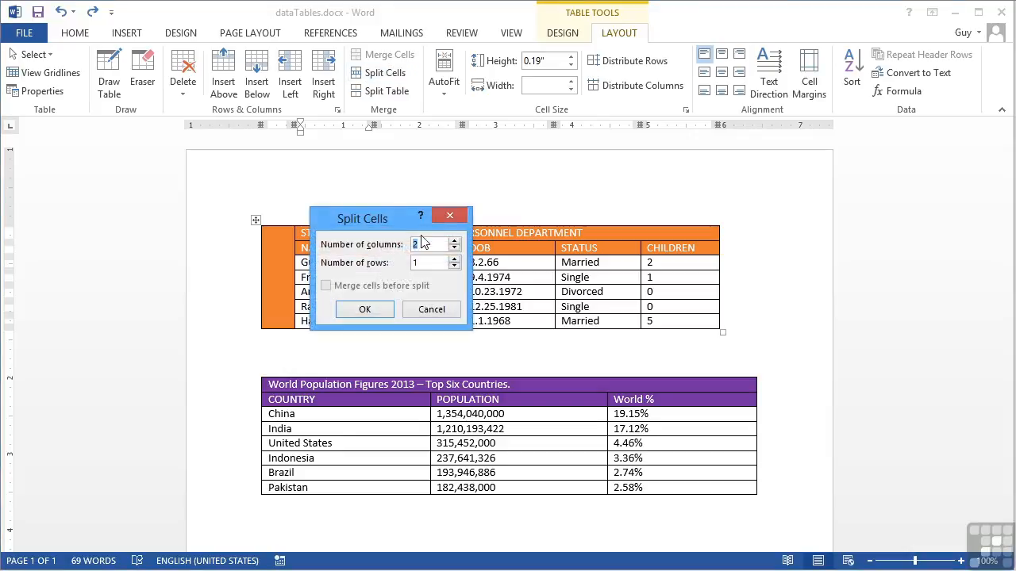